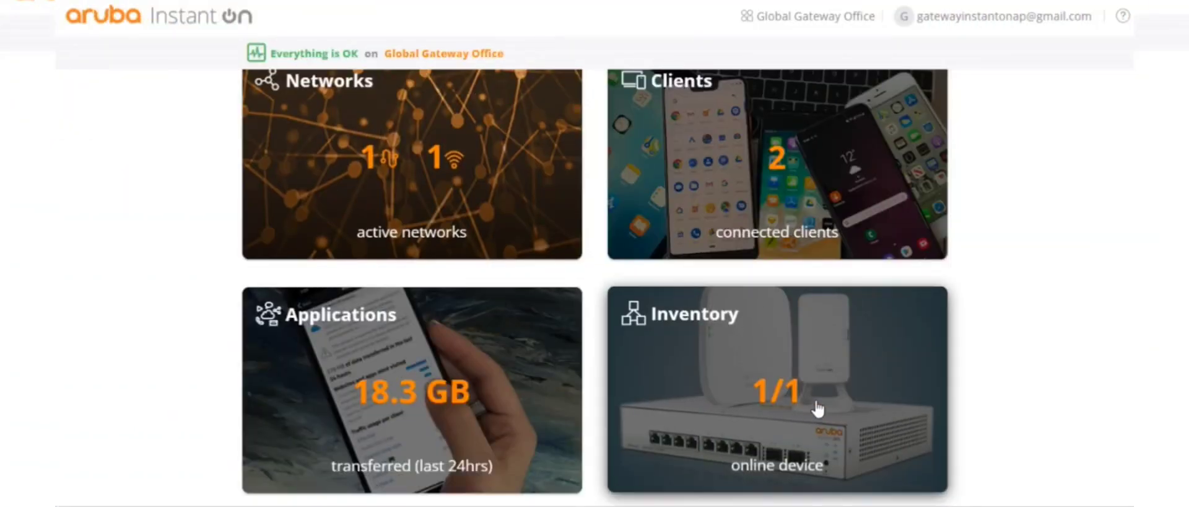
Step: Search over the air, including outdoor devices, and add the AP17 (CNHZJSW0LN) to Global Gateway Office
click(815, 406)
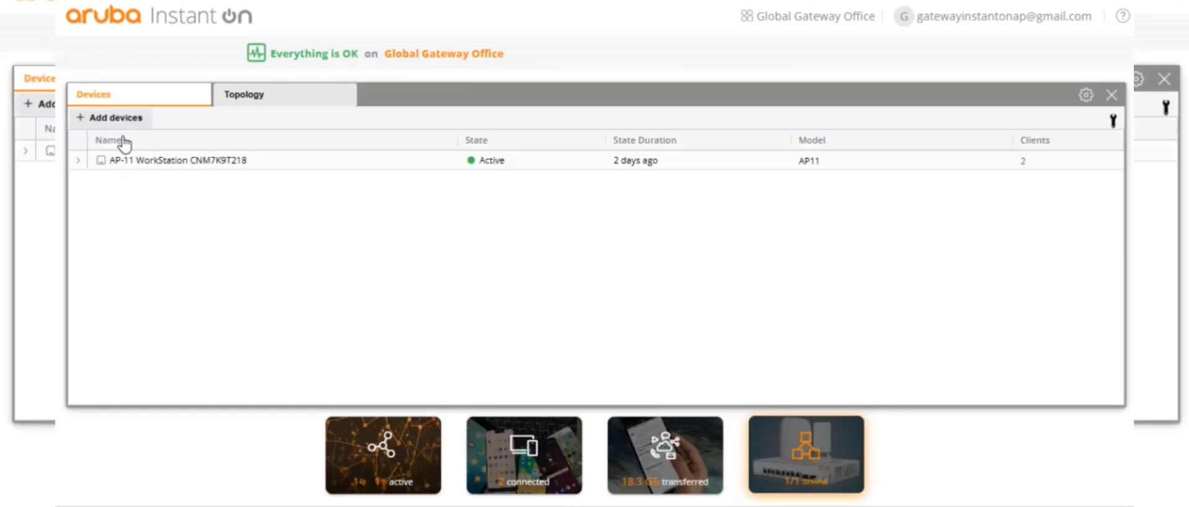
click(129, 119)
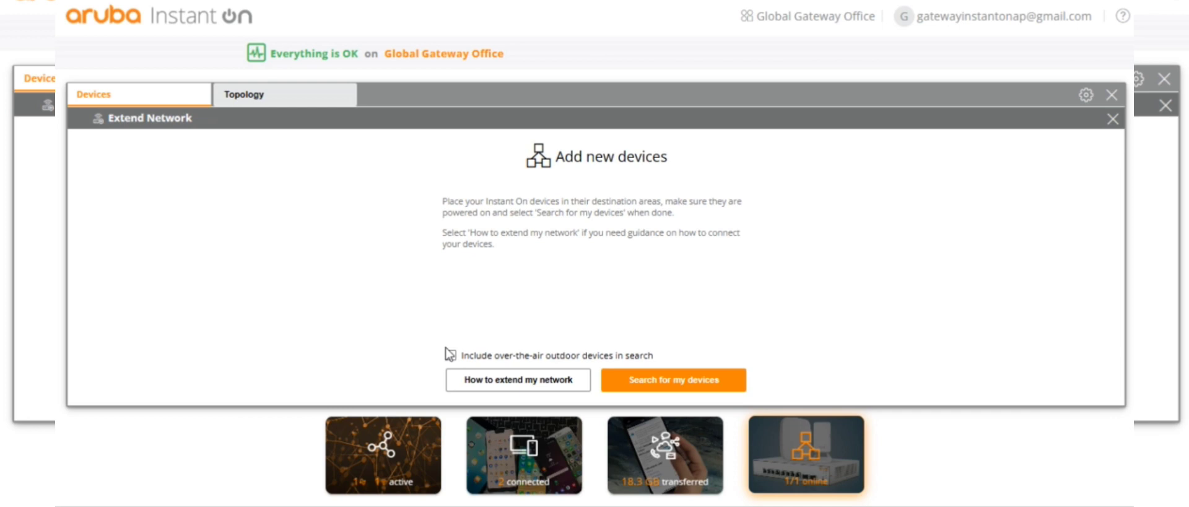
click(451, 357)
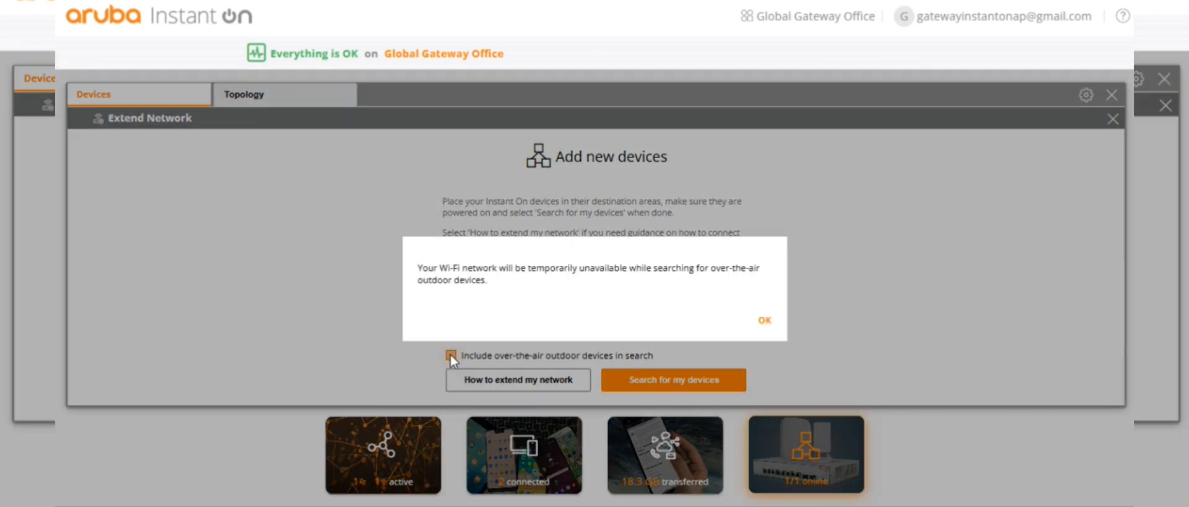
click(766, 321)
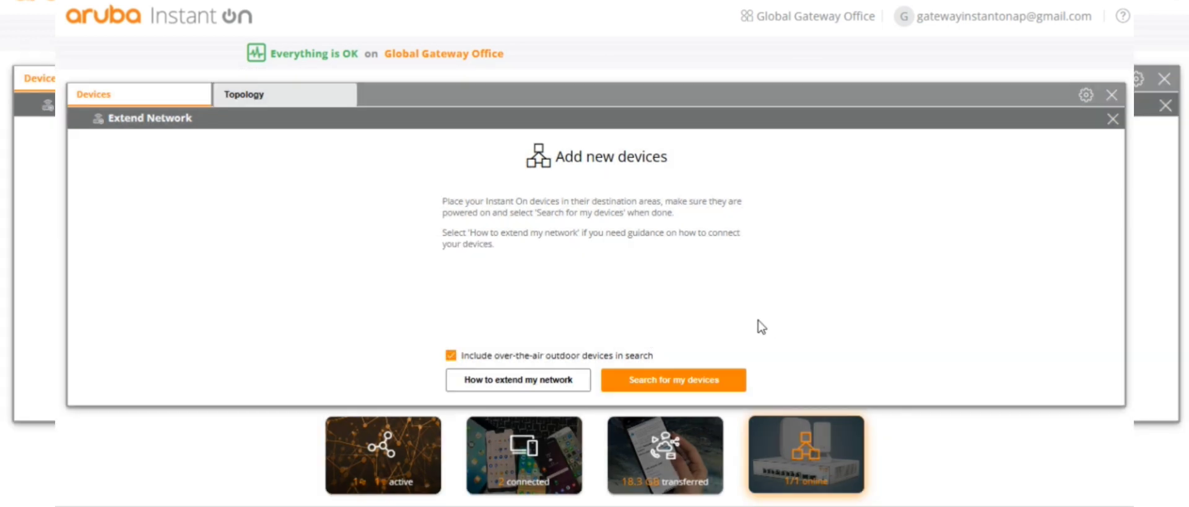
click(670, 379)
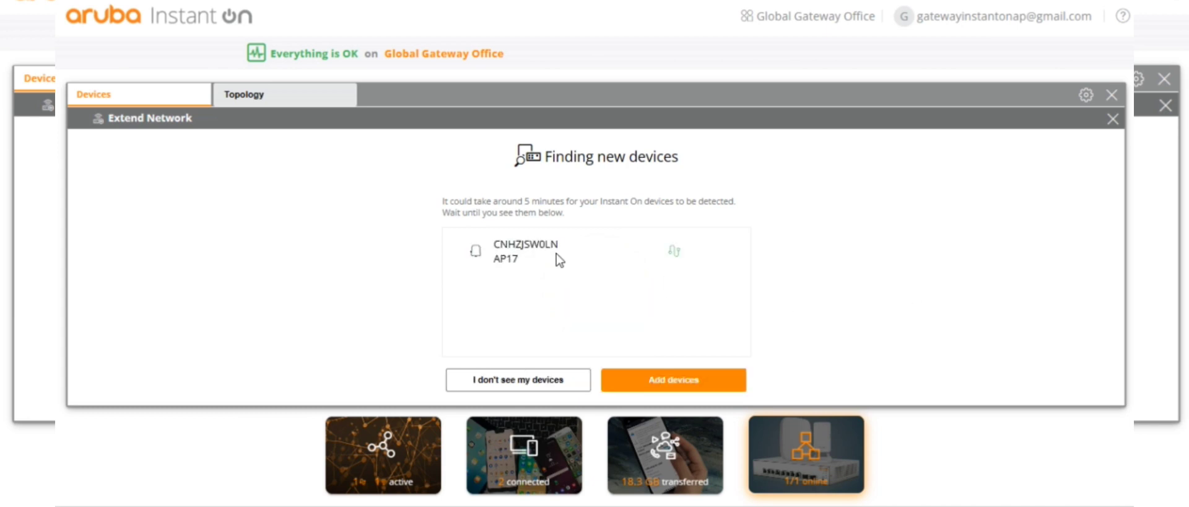
click(663, 379)
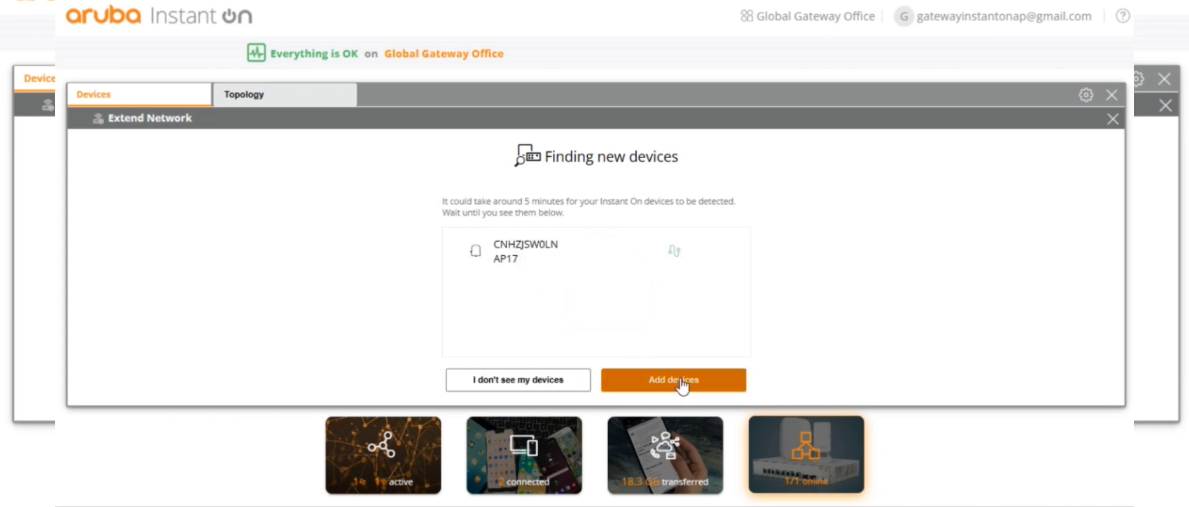
click(483, 286)
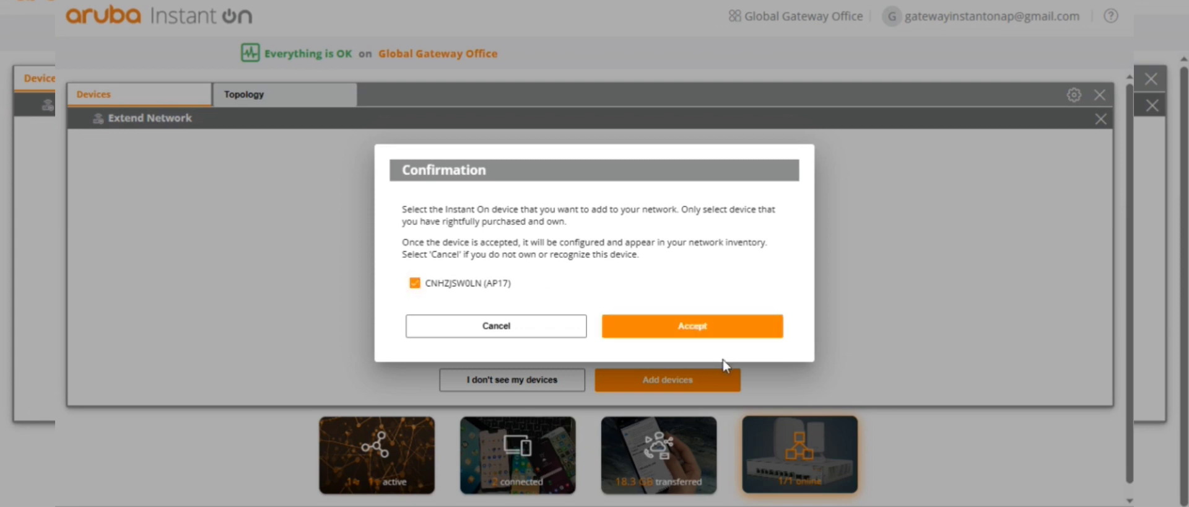
click(737, 330)
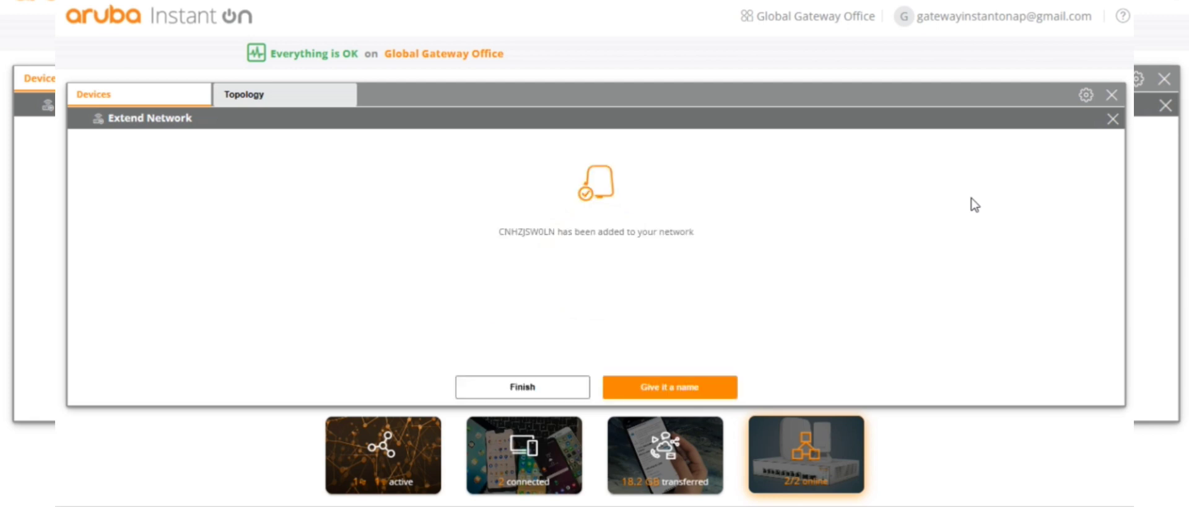
Step: Rename the AP17 to 'Cafeteria CNHZJSW0LN', save it and close the device details
click(633, 387)
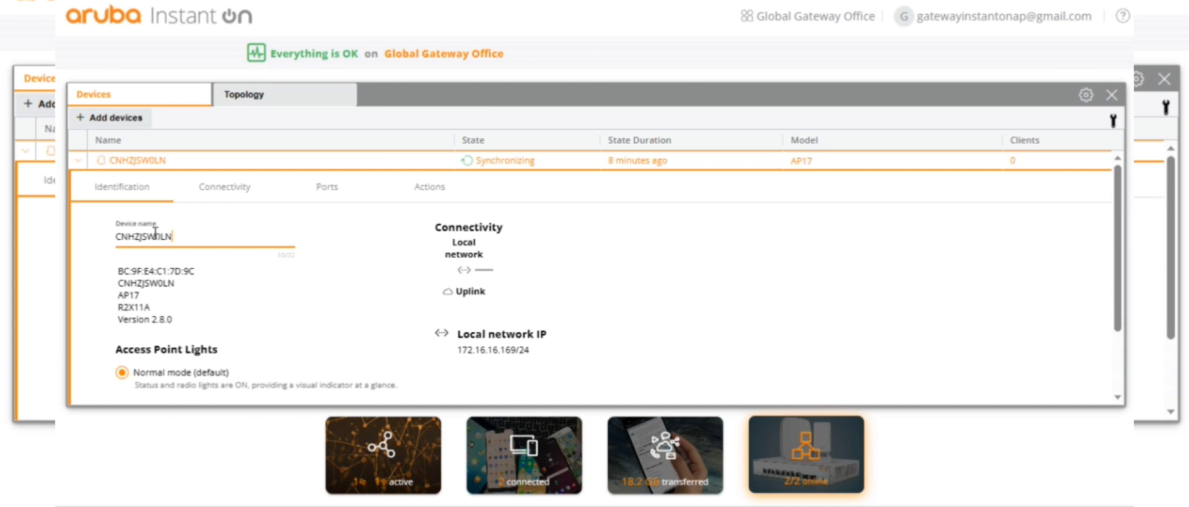
text(C)
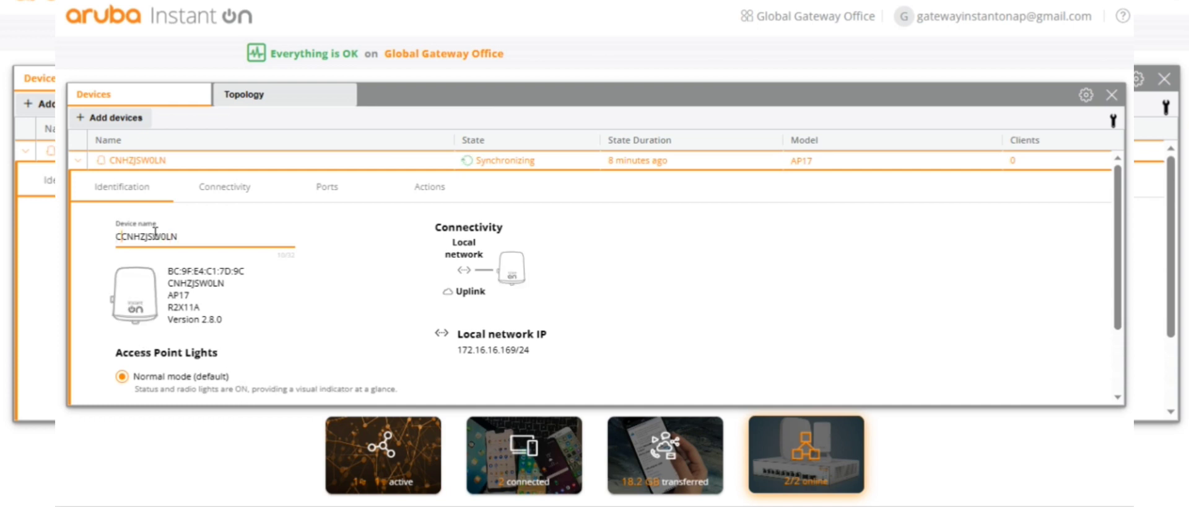
text(afeteria)
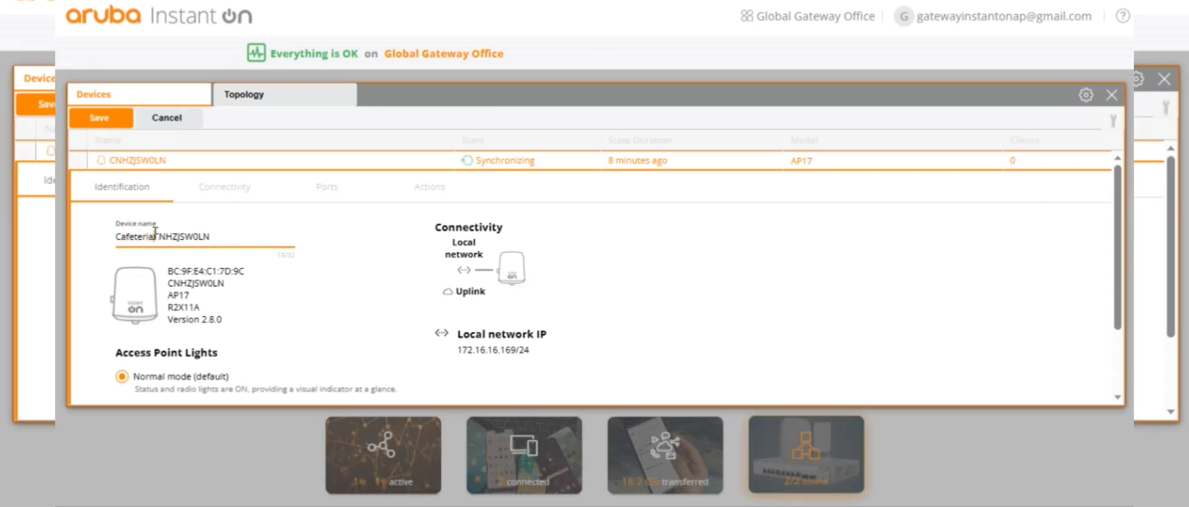
click(102, 122)
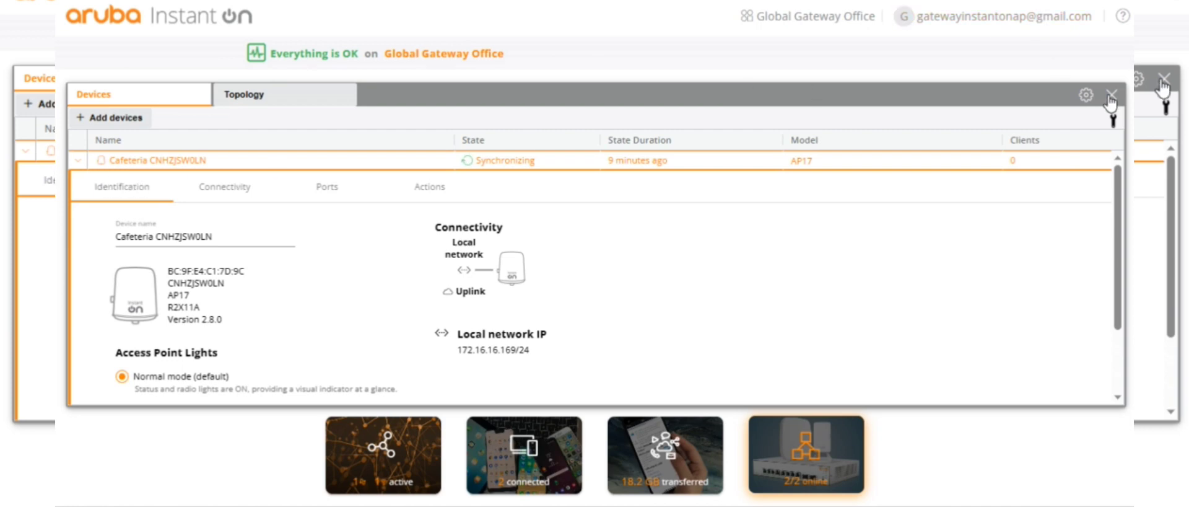
click(1112, 96)
Step: Start a new wireless employee network and name it Cafeteria
click(439, 202)
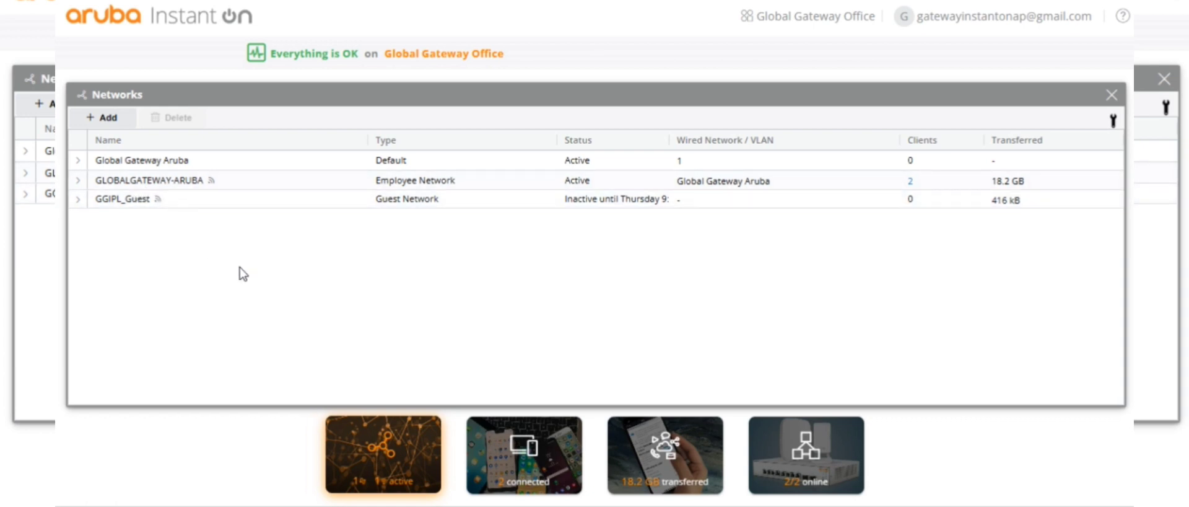
click(113, 119)
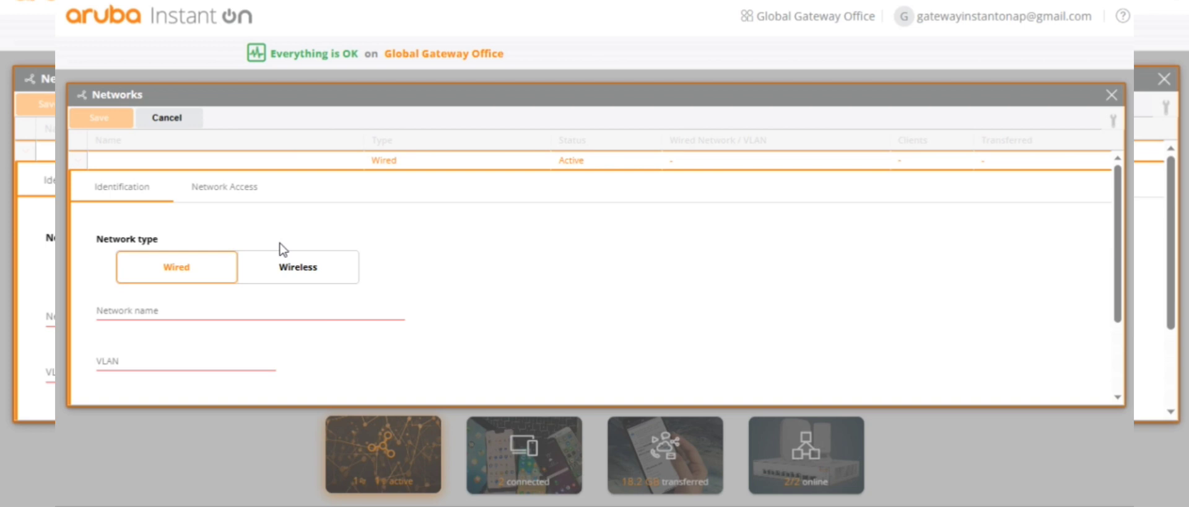
click(220, 309)
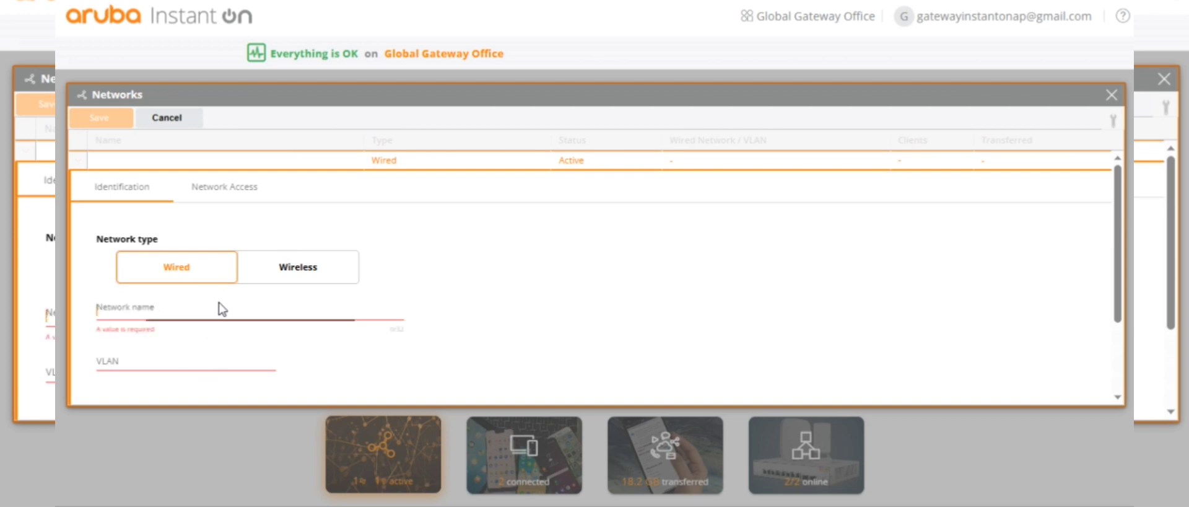
text(Cafeteria)
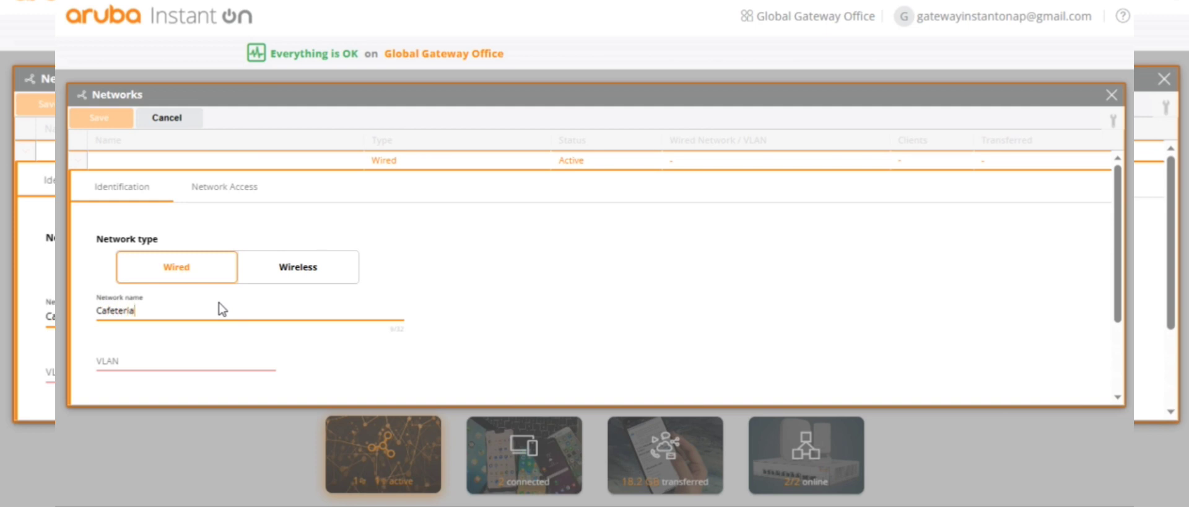
scroll(179, 363, down, 2)
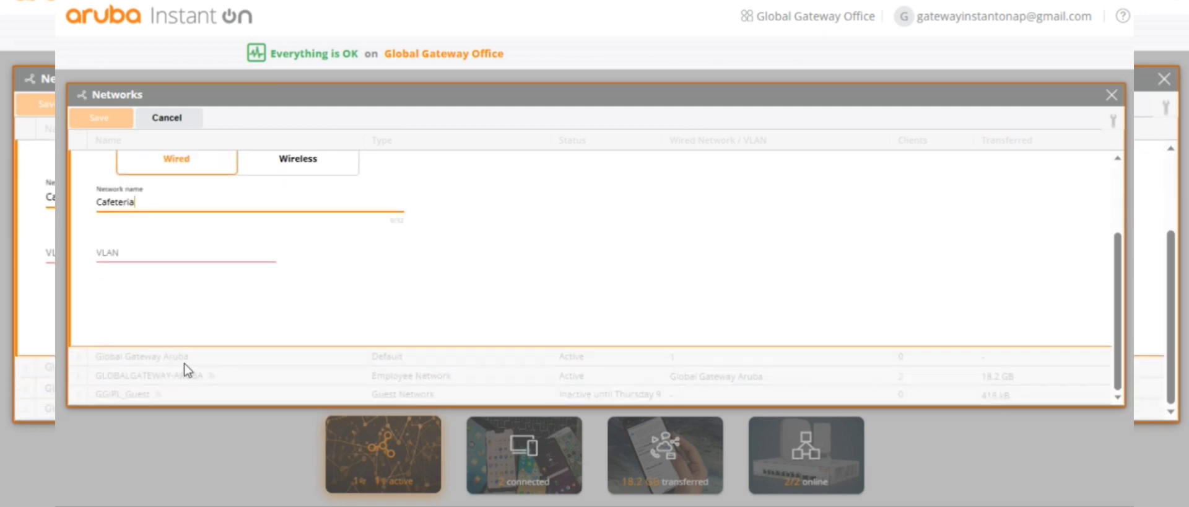
scroll(213, 355, up, 1)
scroll(214, 356, up, 1)
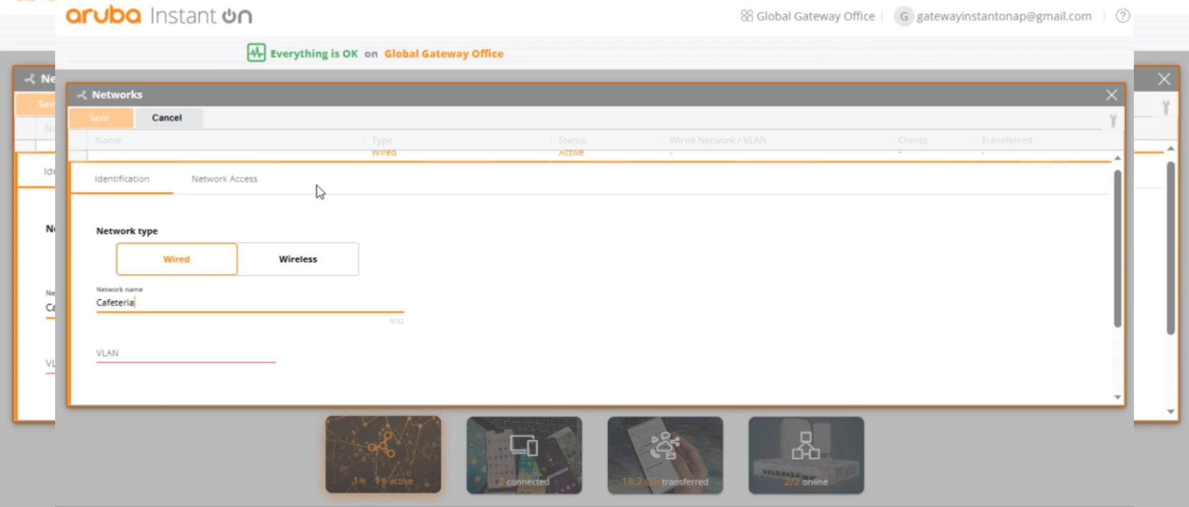
click(285, 273)
scroll(397, 316, down, 2)
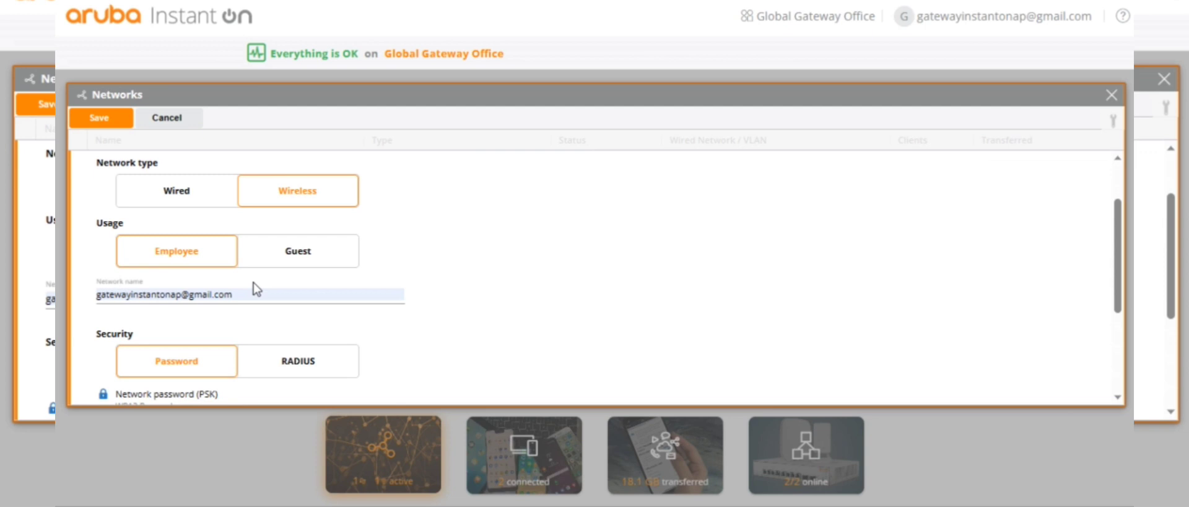
click(272, 294)
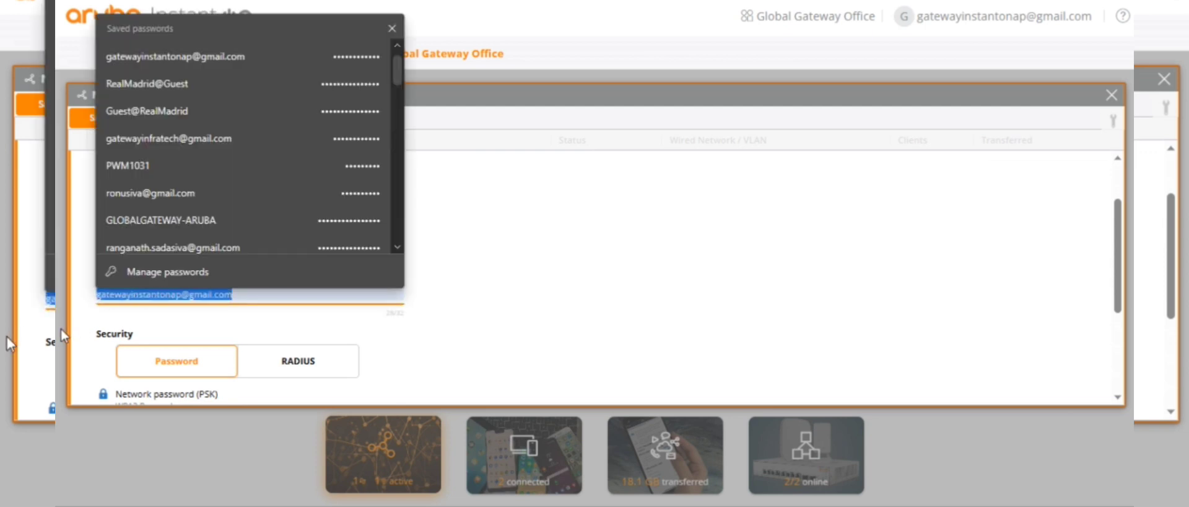
text(Cafer)
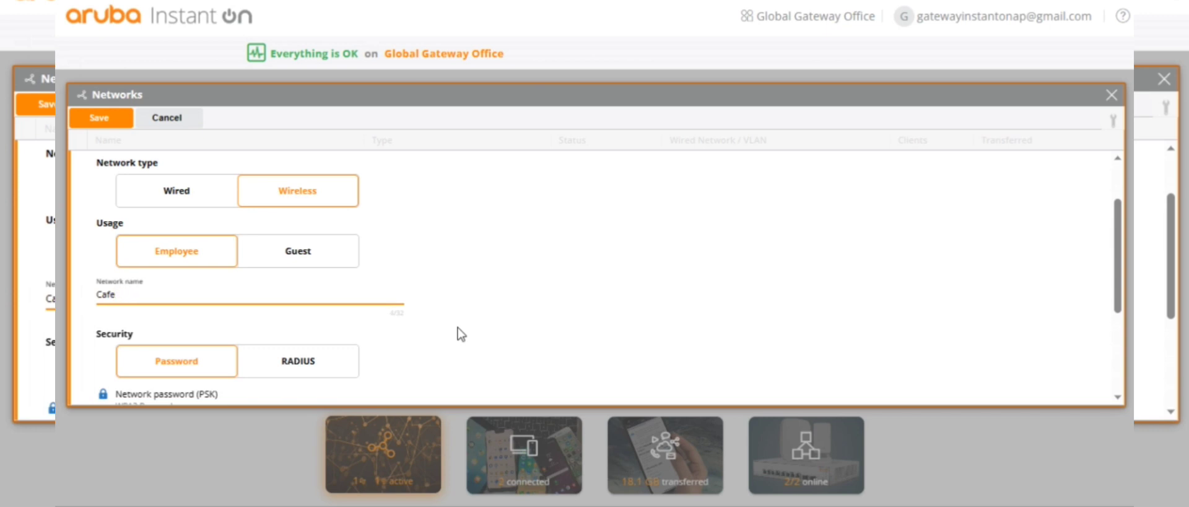
Step: Replace the autofilled network password with a new eight-character WPA2 Personal password
scroll(238, 384, down, 2)
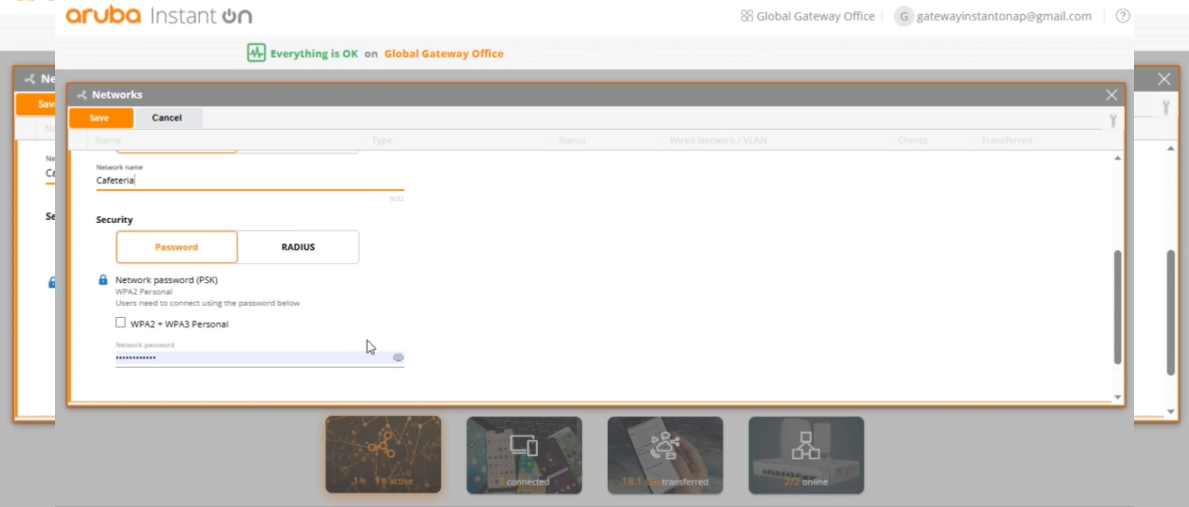
click(398, 358)
drag(262, 358, 77, 392)
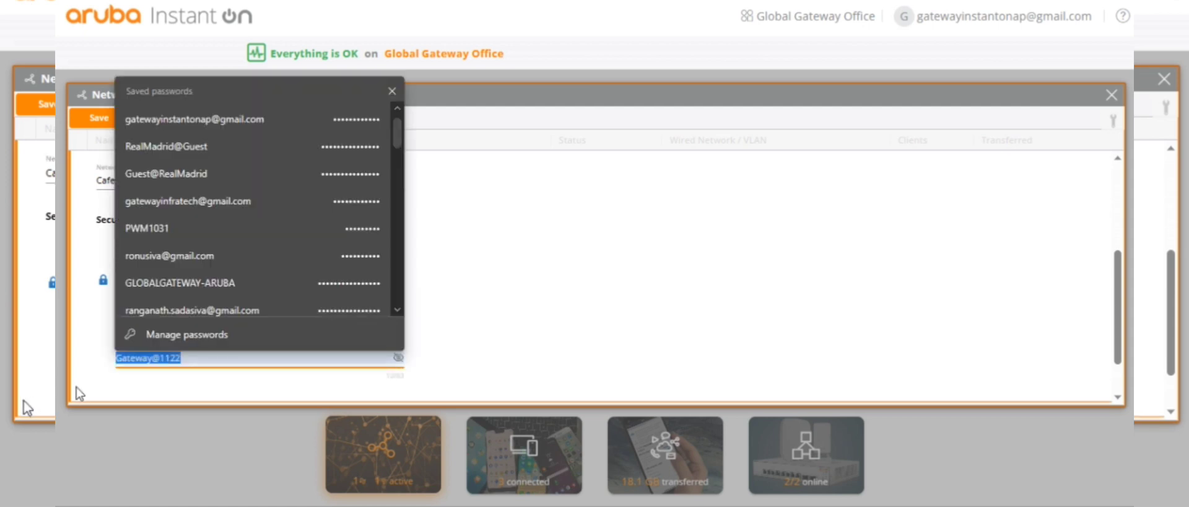
text(12345678)
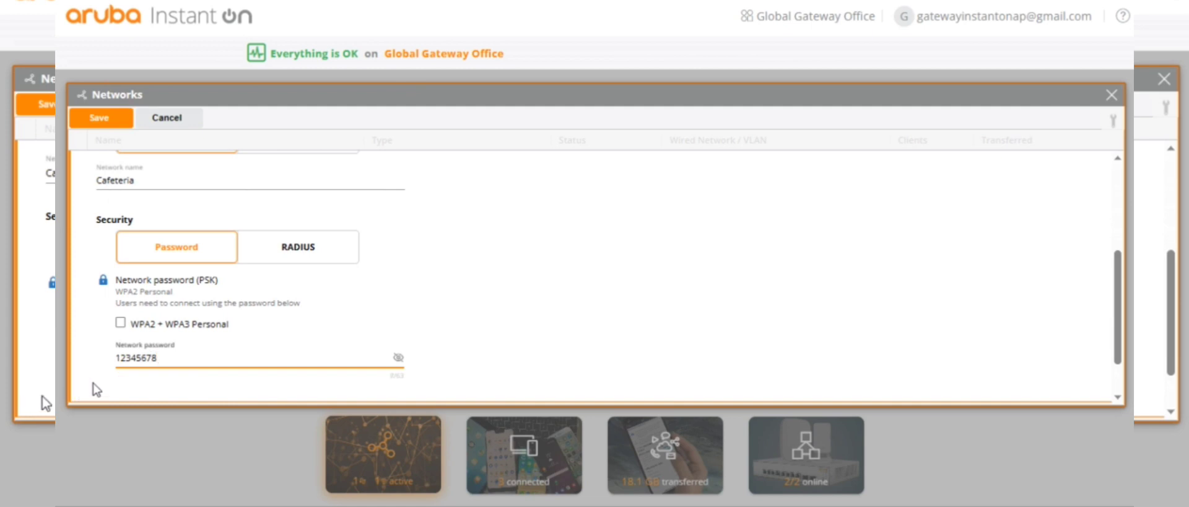
scroll(493, 247, down, 1)
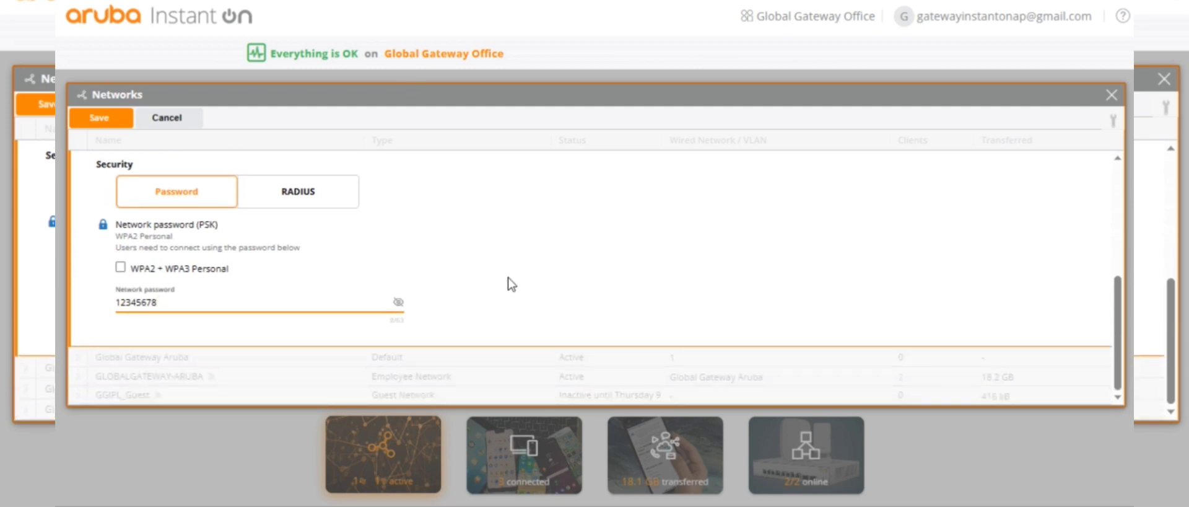
scroll(499, 278, up, 3)
scroll(499, 279, down, 2)
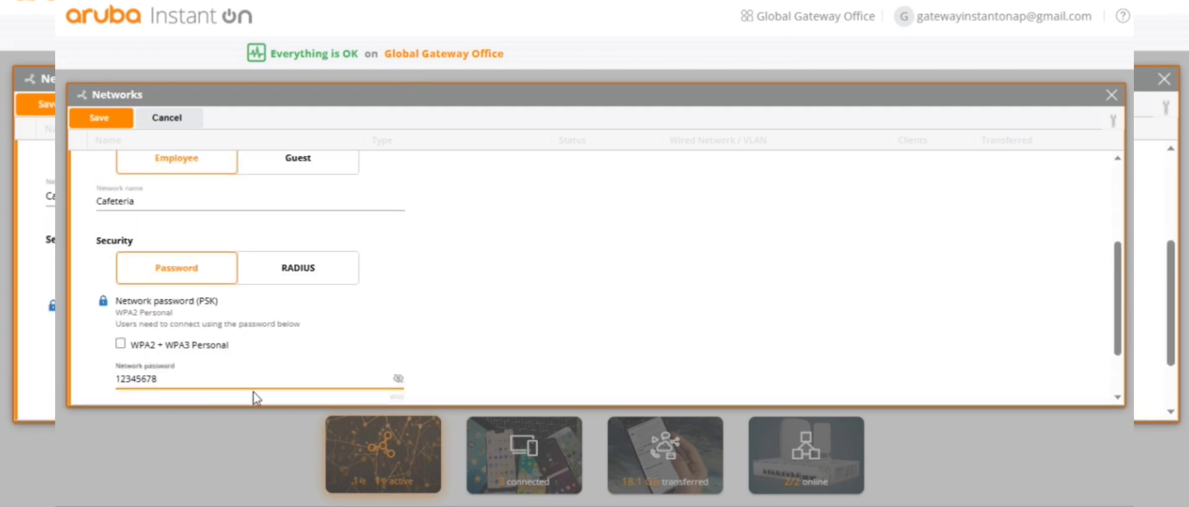
scroll(348, 368, up, 2)
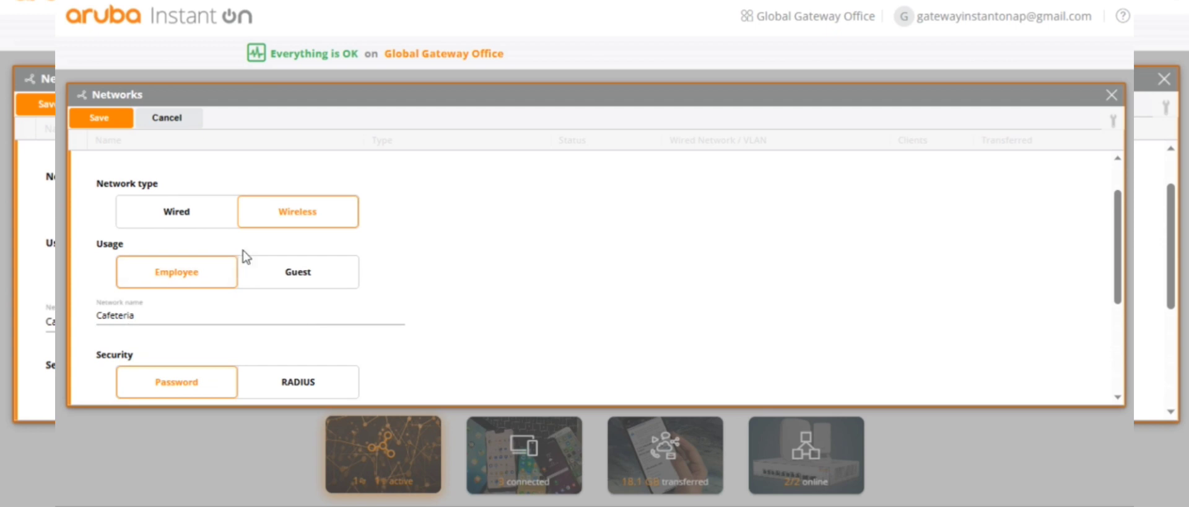
scroll(244, 282, up, 1)
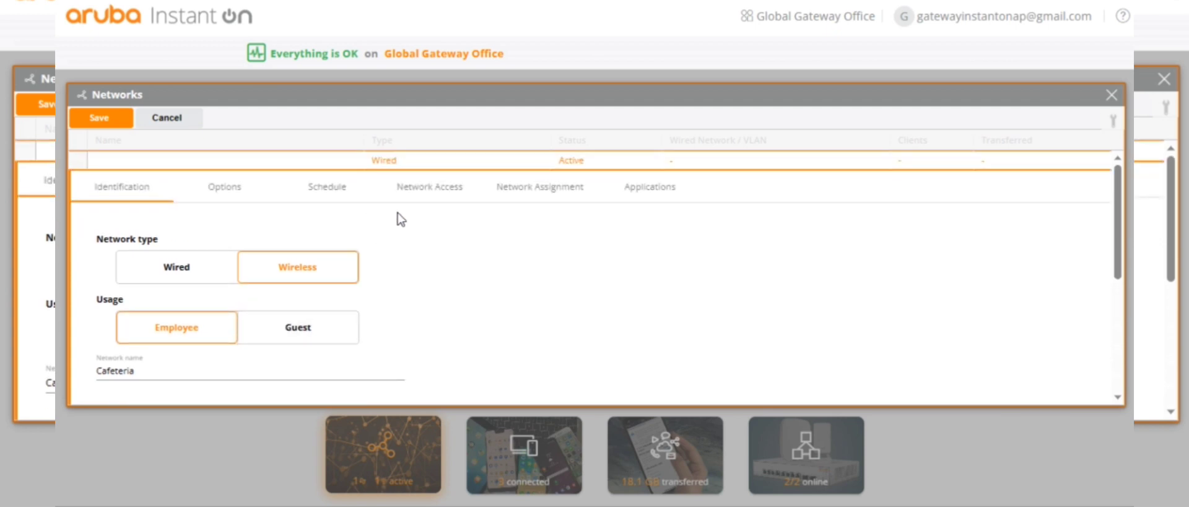
Step: Assign the Cafeteria network only to the Cafeteria access point, excluding AP-11 WorkStation, and save it
click(504, 193)
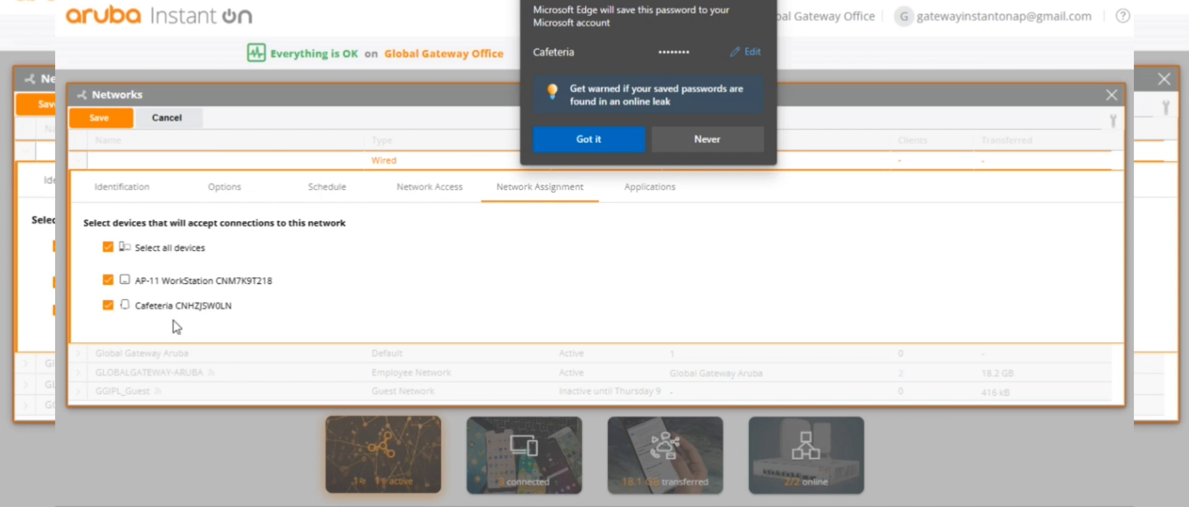
click(609, 143)
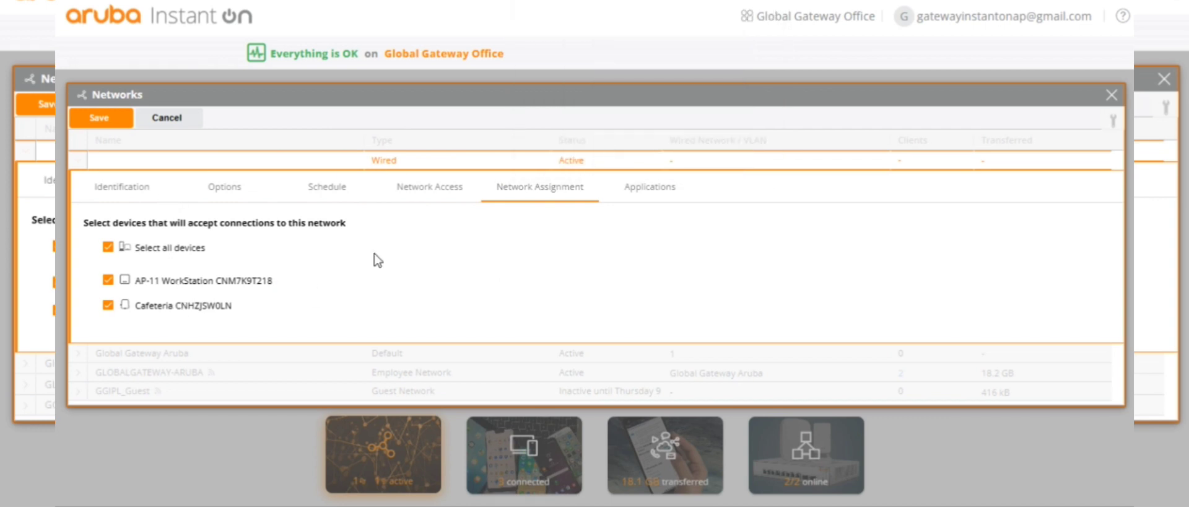
click(118, 272)
click(110, 249)
click(109, 247)
click(108, 305)
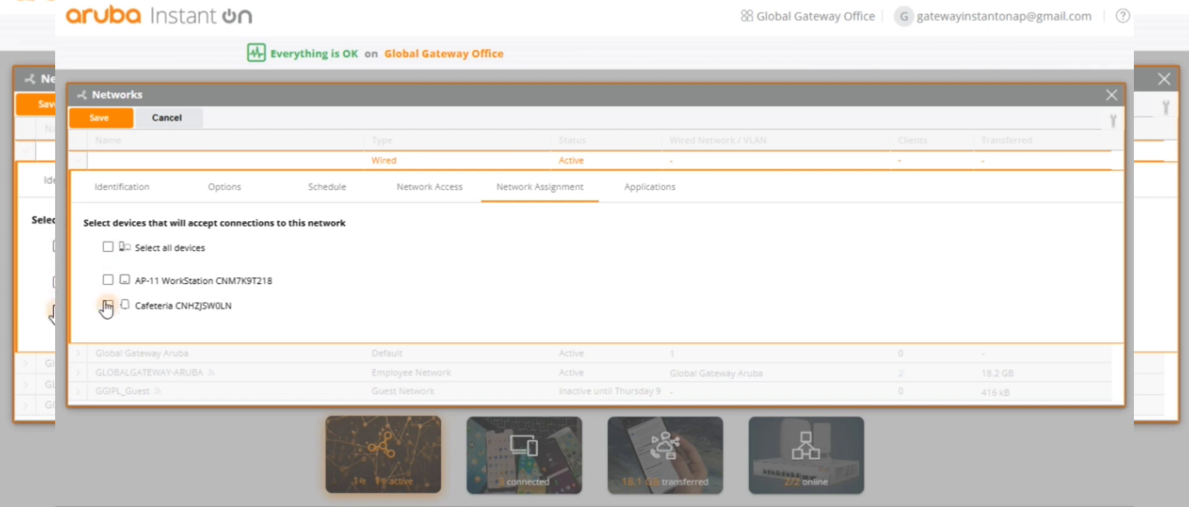
click(96, 119)
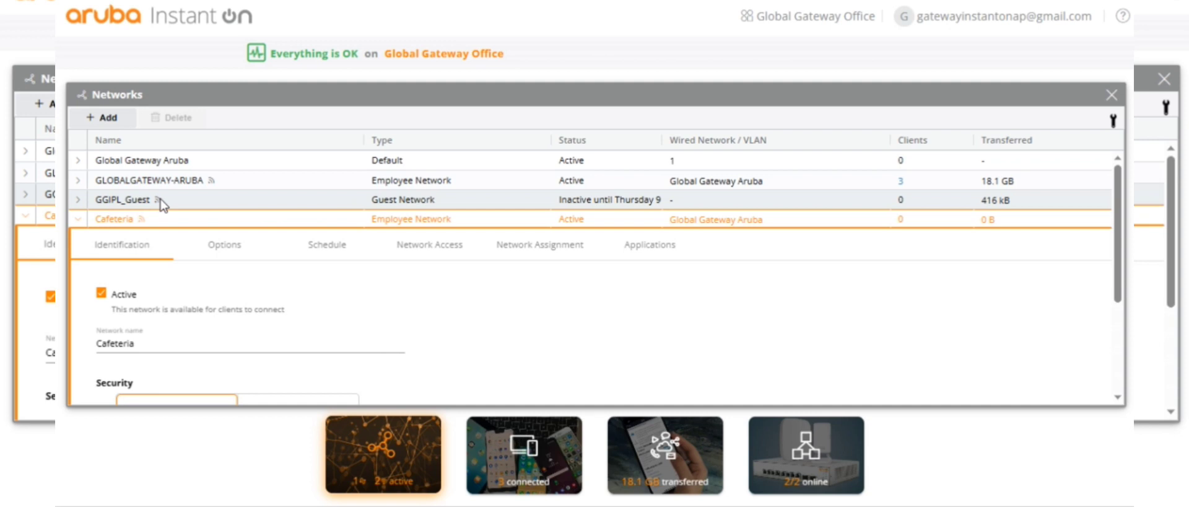
Step: Close the Networks list and view the inventory showing the Cafeteria AP17 as active
click(26, 221)
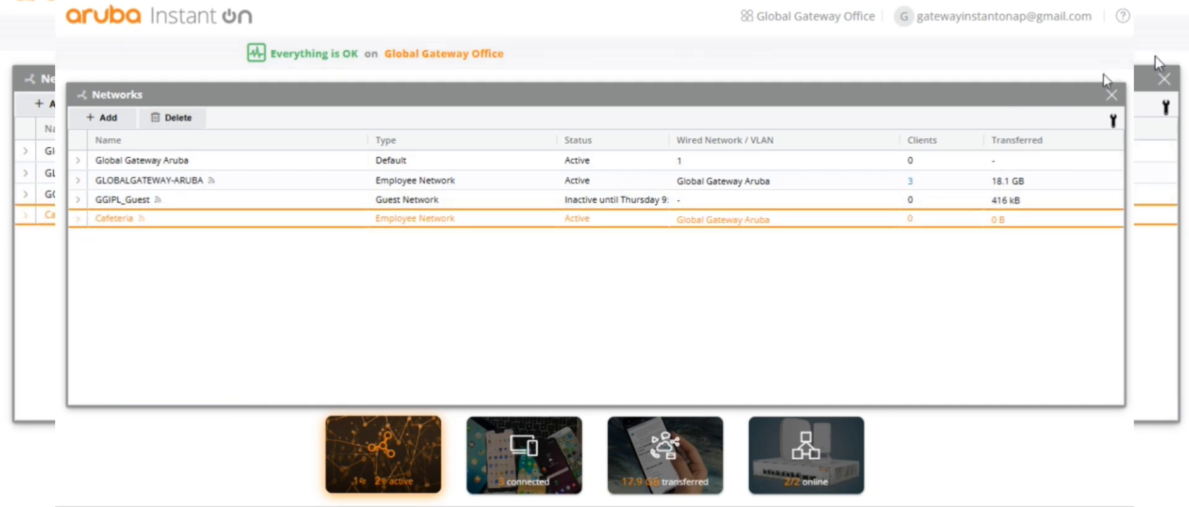
click(1114, 100)
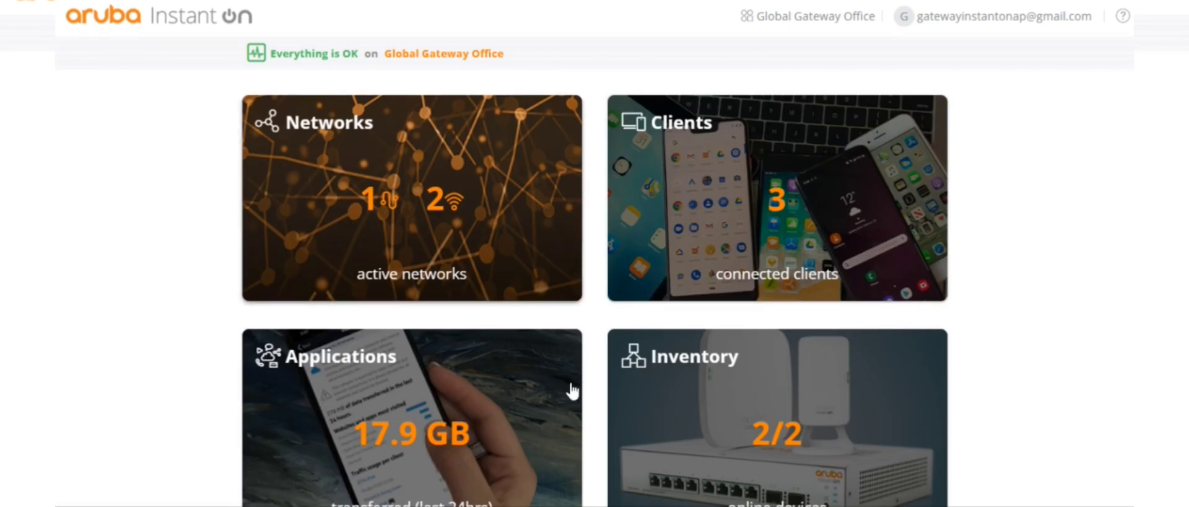
click(712, 375)
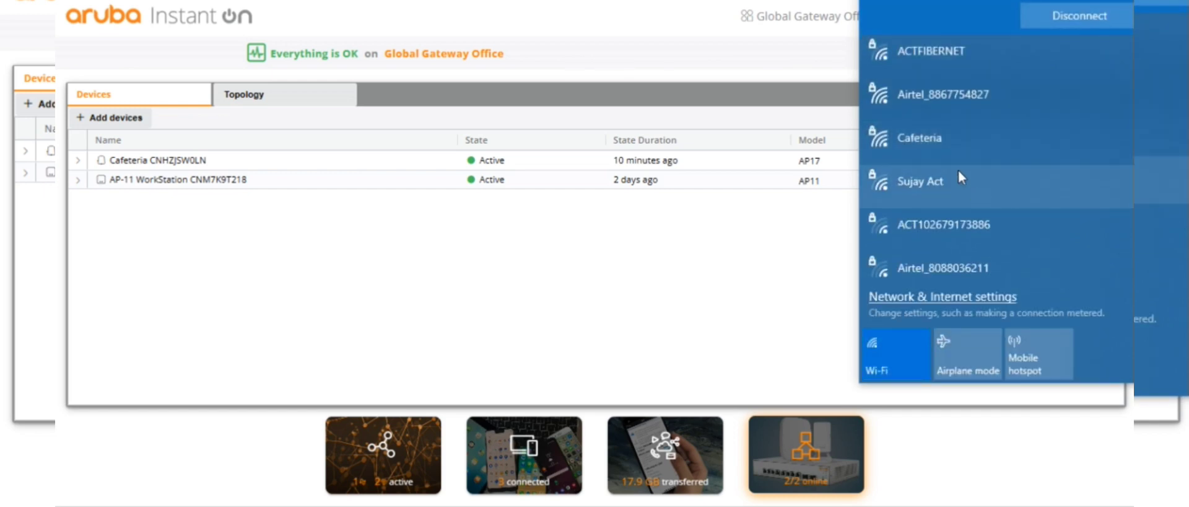
Step: Join the Cafeteria Wi-Fi from Windows with its security key and allow the PC to be discoverable
click(936, 142)
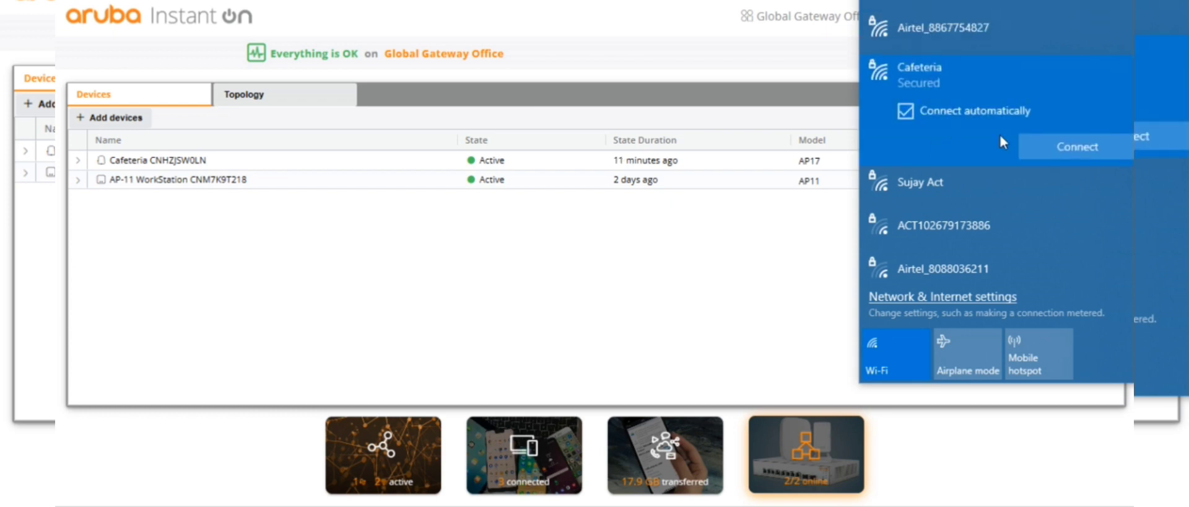
click(1044, 146)
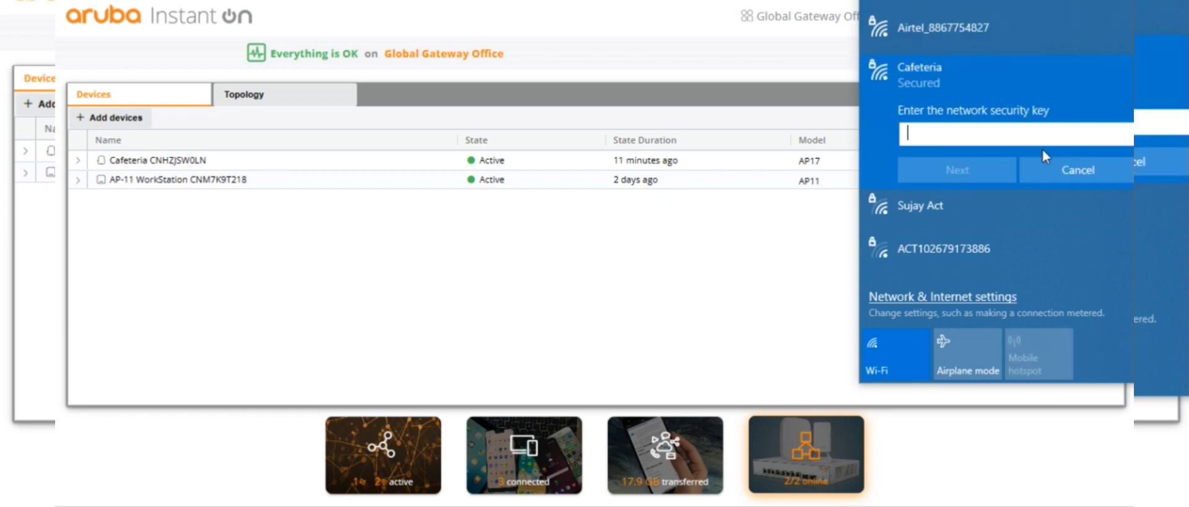
text(••••••••)
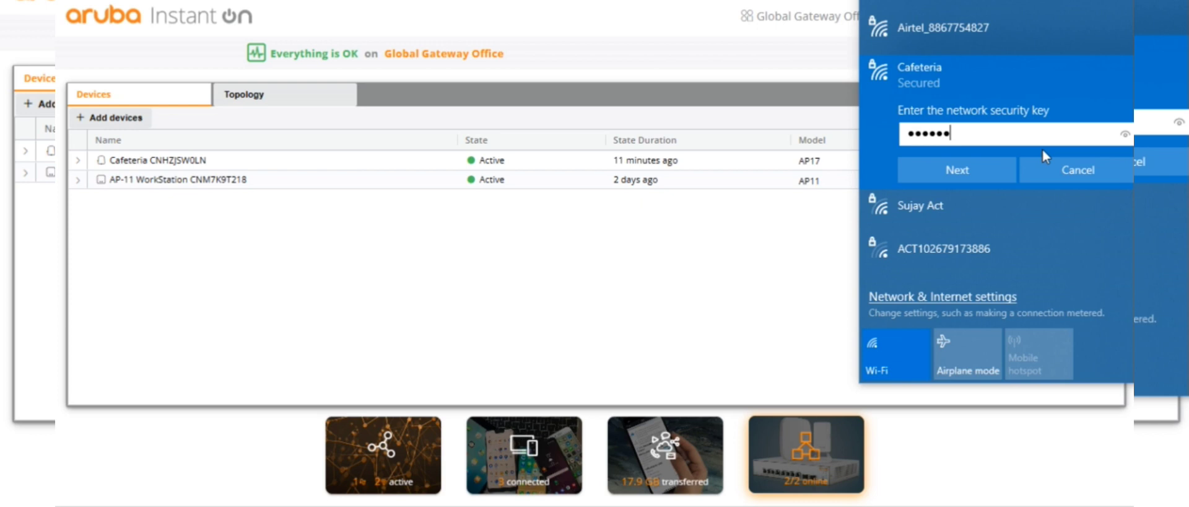
click(932, 162)
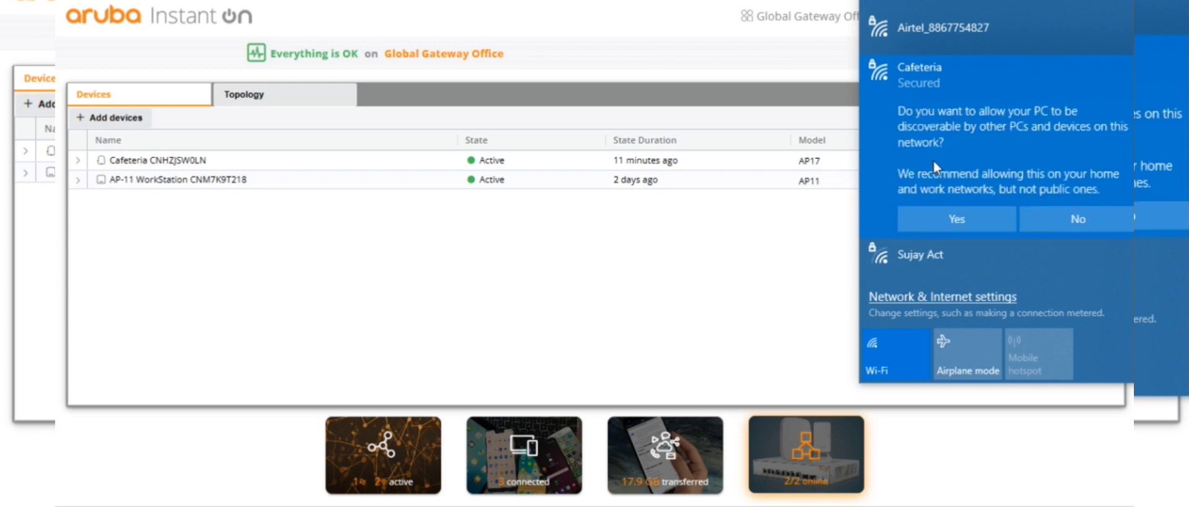
click(969, 214)
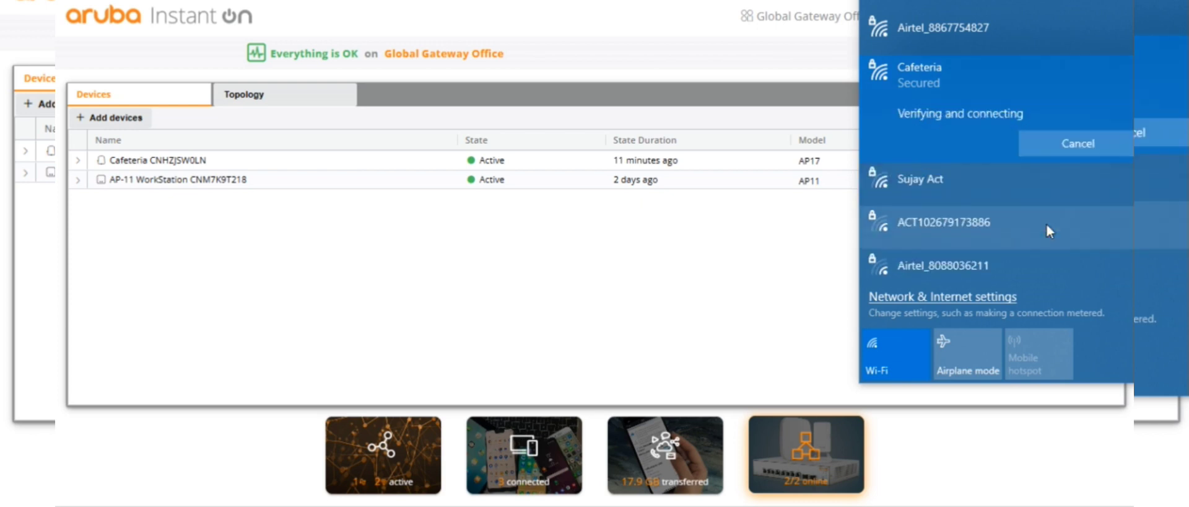